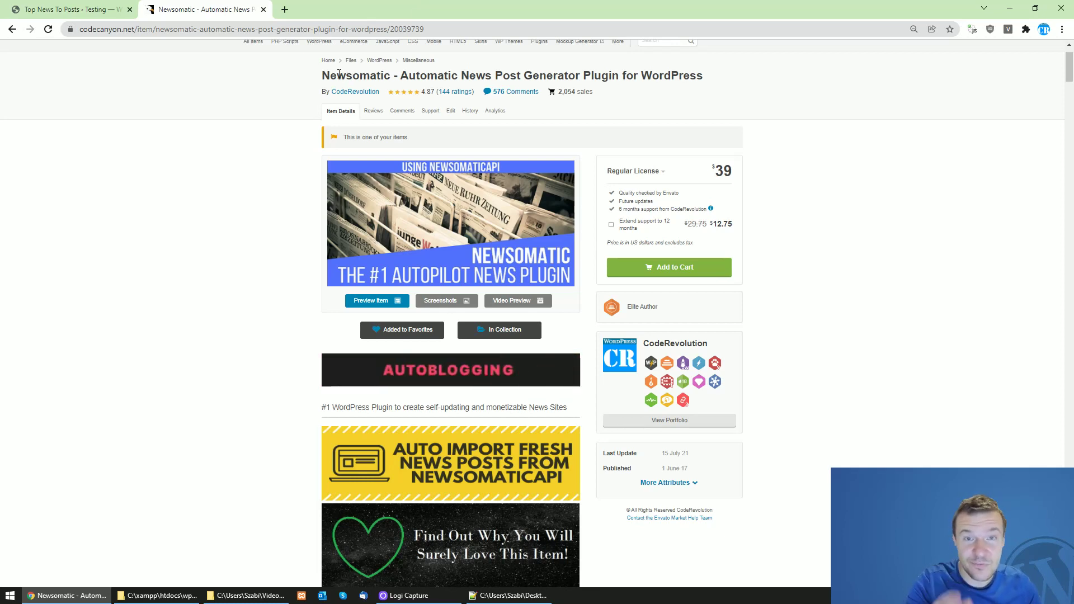
Save a Newsomatic rule with Category - Business as article source and Max # Posts 1.
click(66, 9)
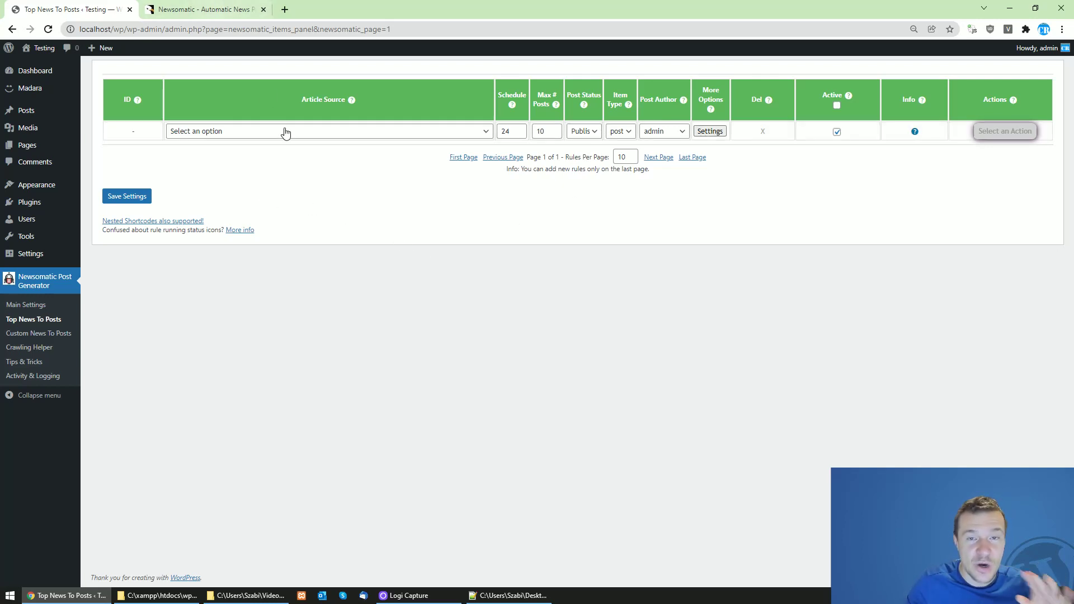
click(216, 131)
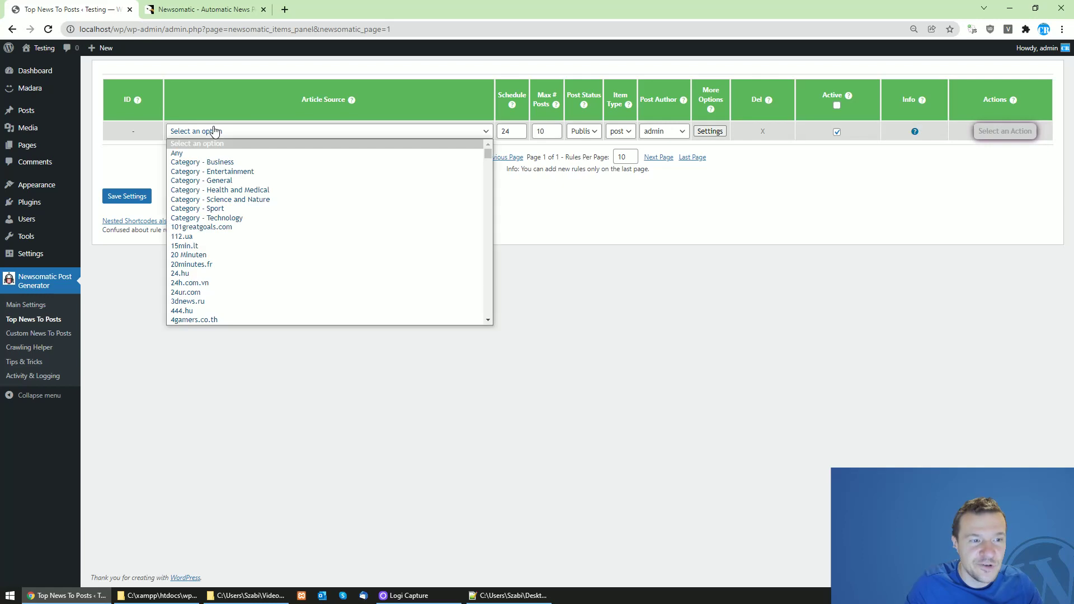
click(202, 163)
click(558, 133)
key(BackSpace)
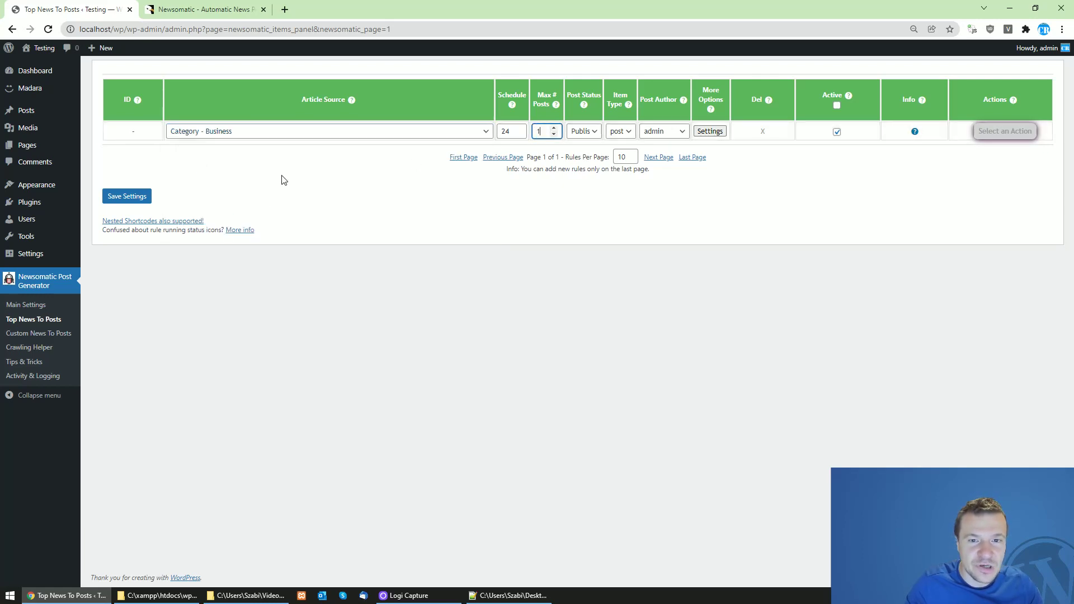
click(112, 200)
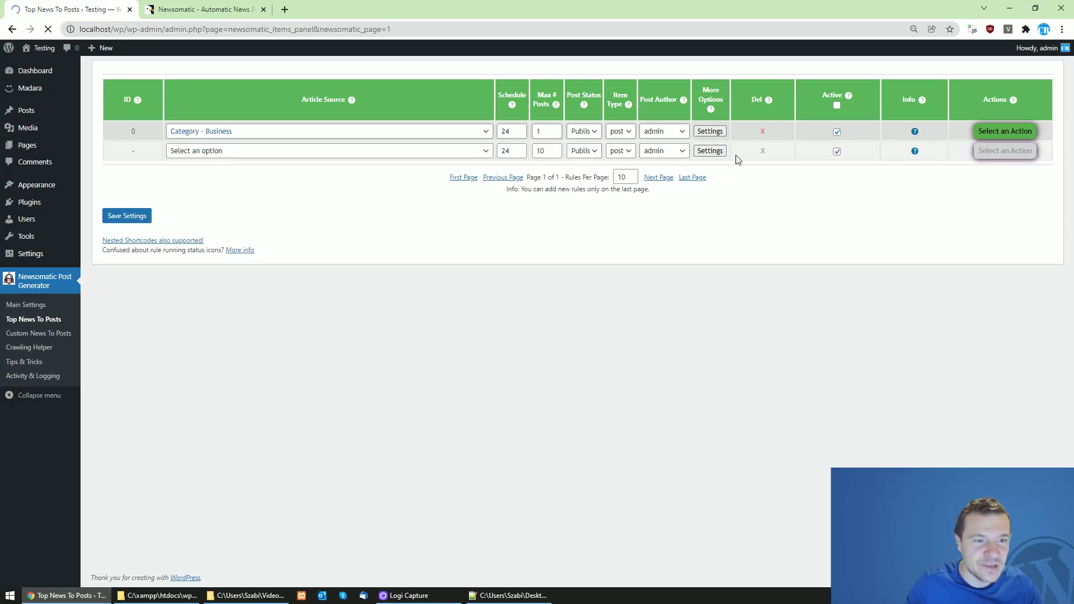
Run the rule now and check the imported Terex post, Uncategorized, in a new Posts tab.
click(983, 132)
click(985, 154)
key(Return)
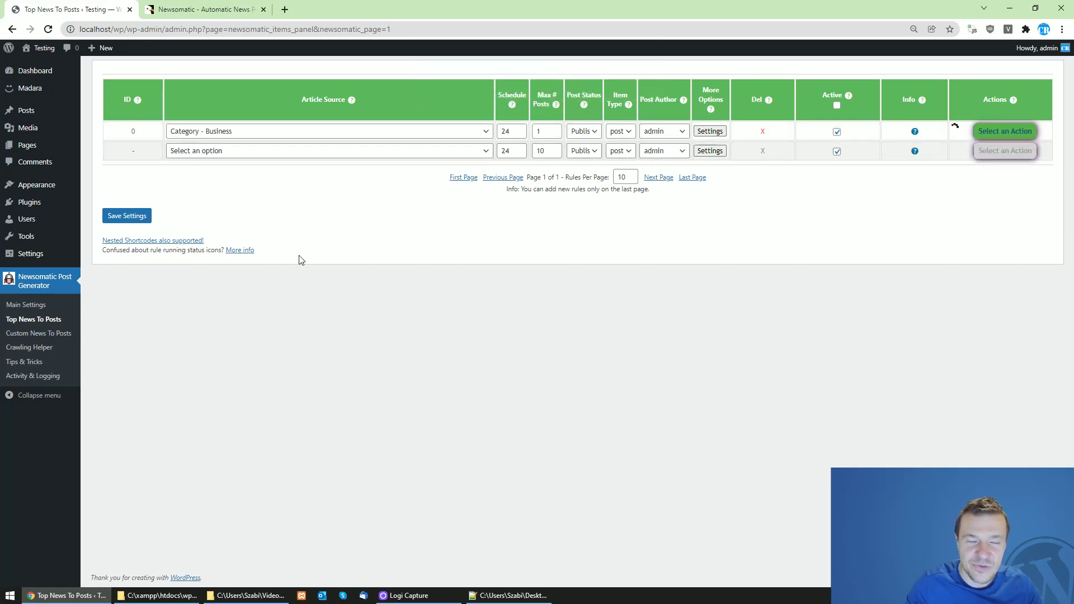
middle_click(33, 110)
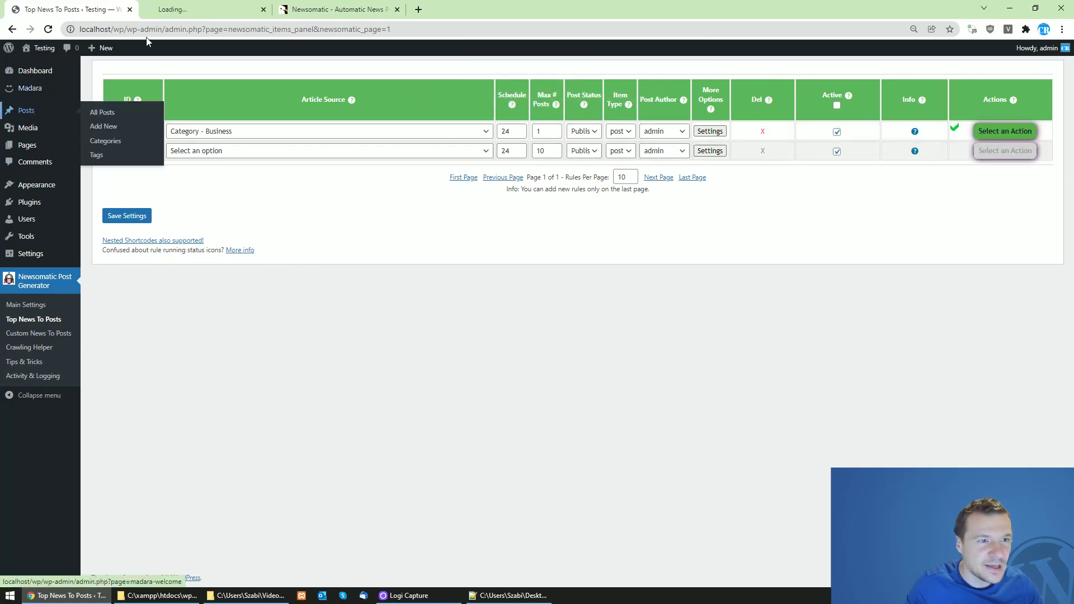
click(179, 9)
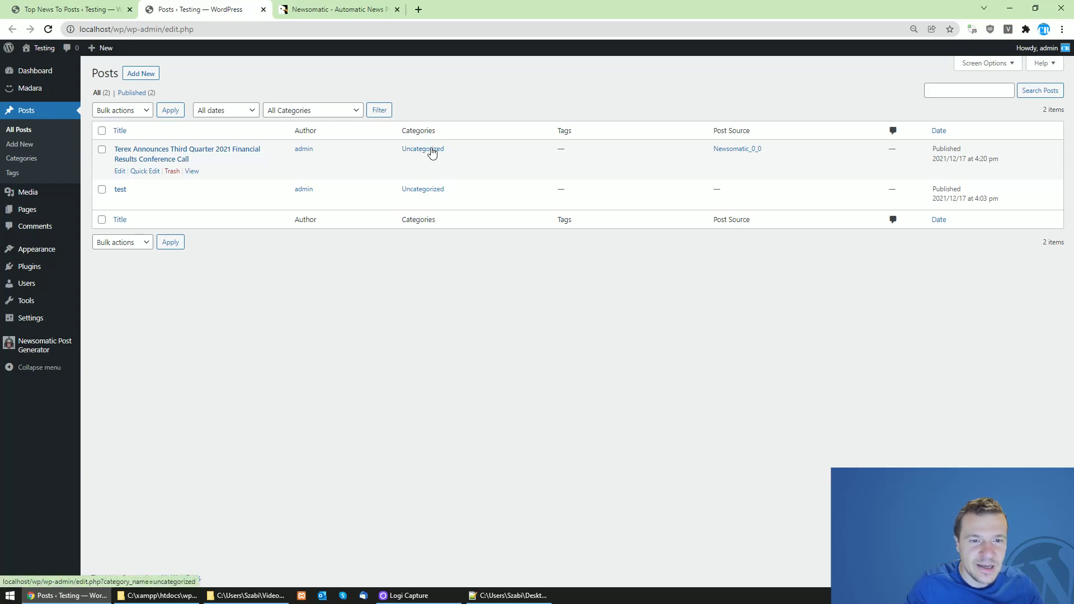
click(112, 8)
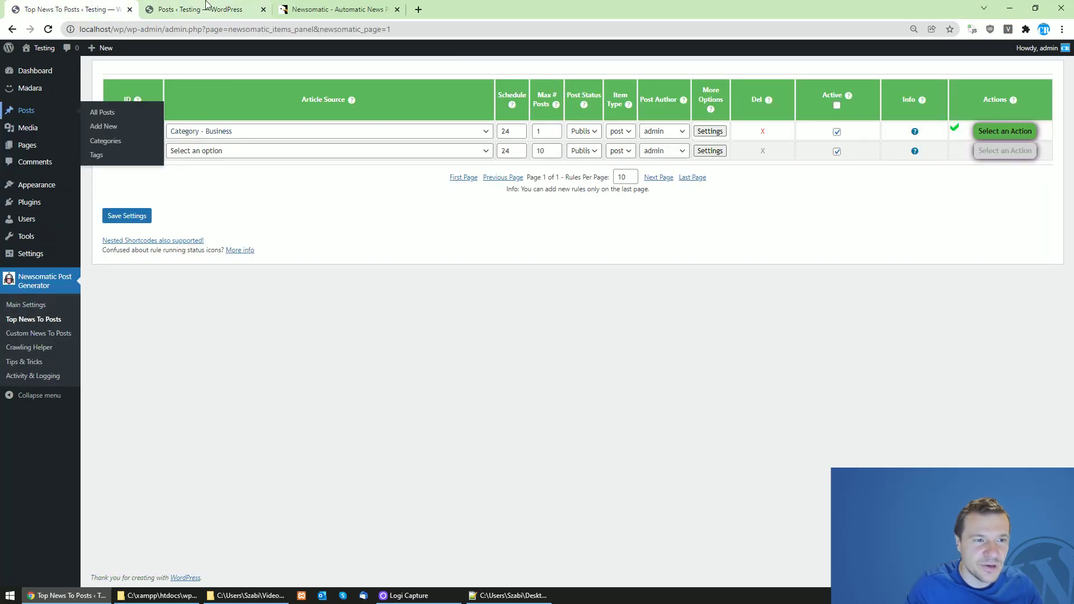
In rule 0's Advanced Settings, start typing terex in the Keyword to Category field.
click(712, 132)
scroll(437, 291, down, 3)
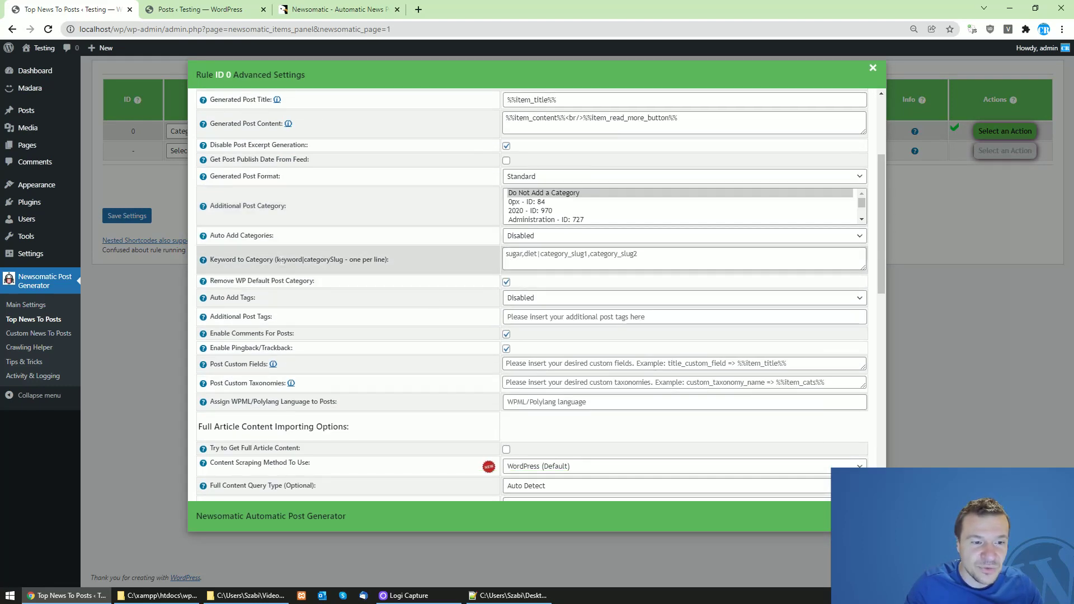
drag(277, 259, 339, 260)
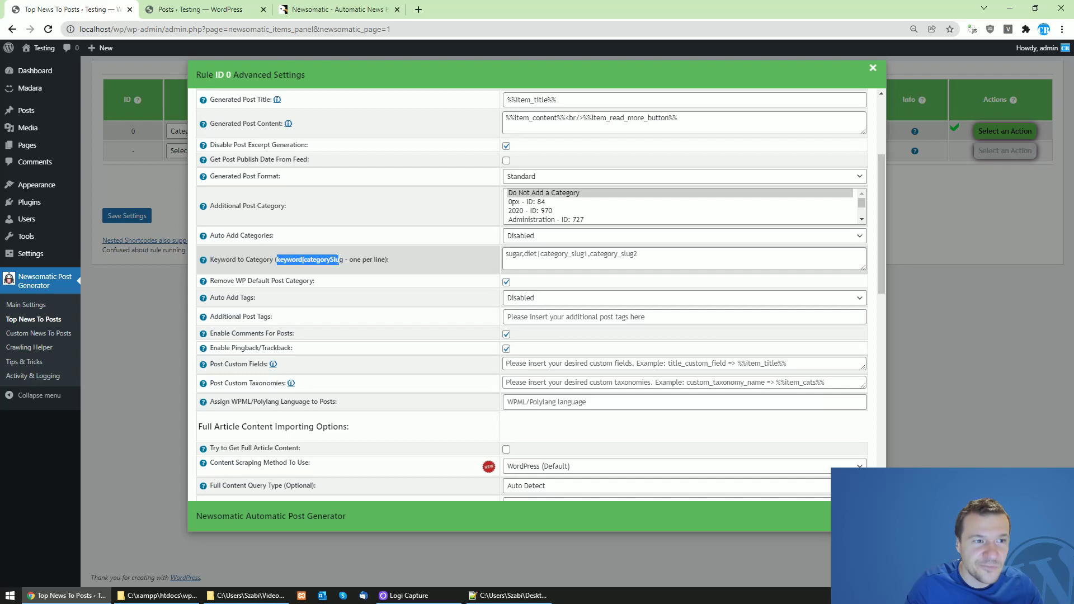
click(209, 9)
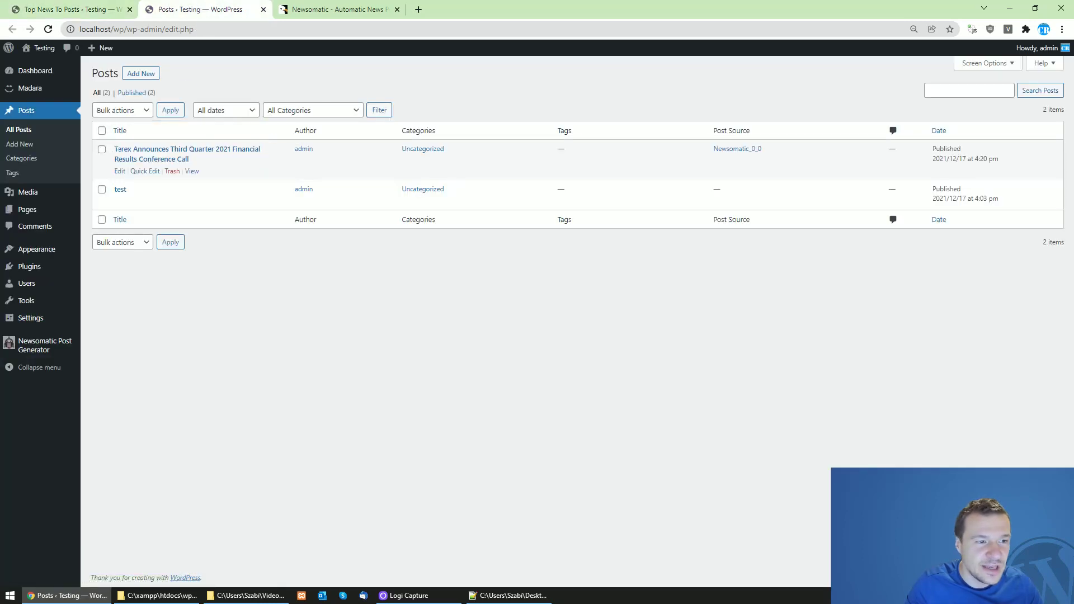
click(67, 9)
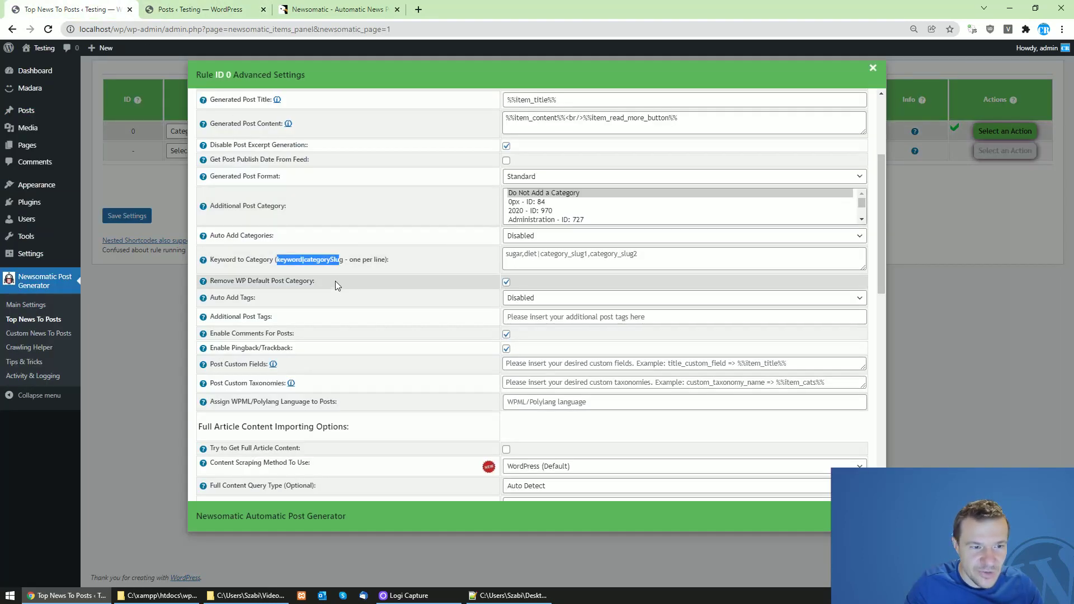
click(254, 269)
drag(212, 259, 274, 269)
click(550, 256)
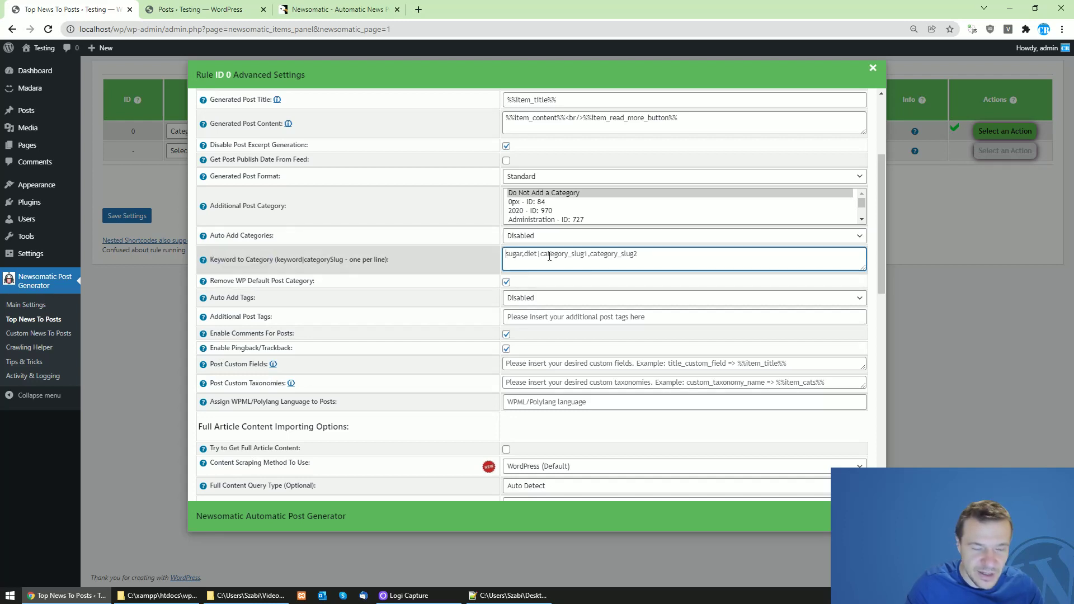
text(terex|)
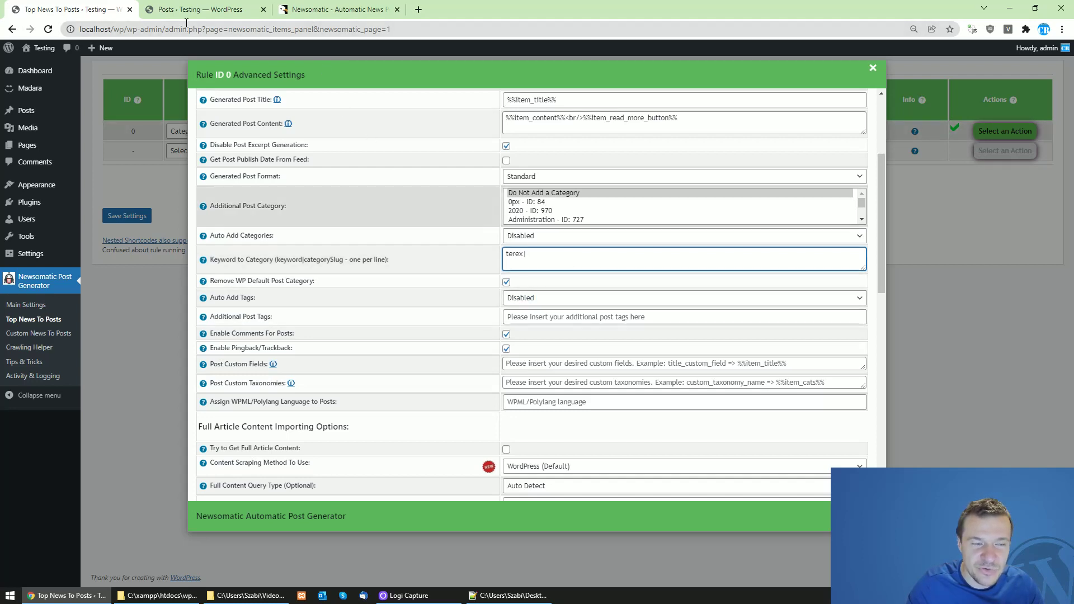
Open the Categories page in a new tab and copy the administration slug.
click(182, 6)
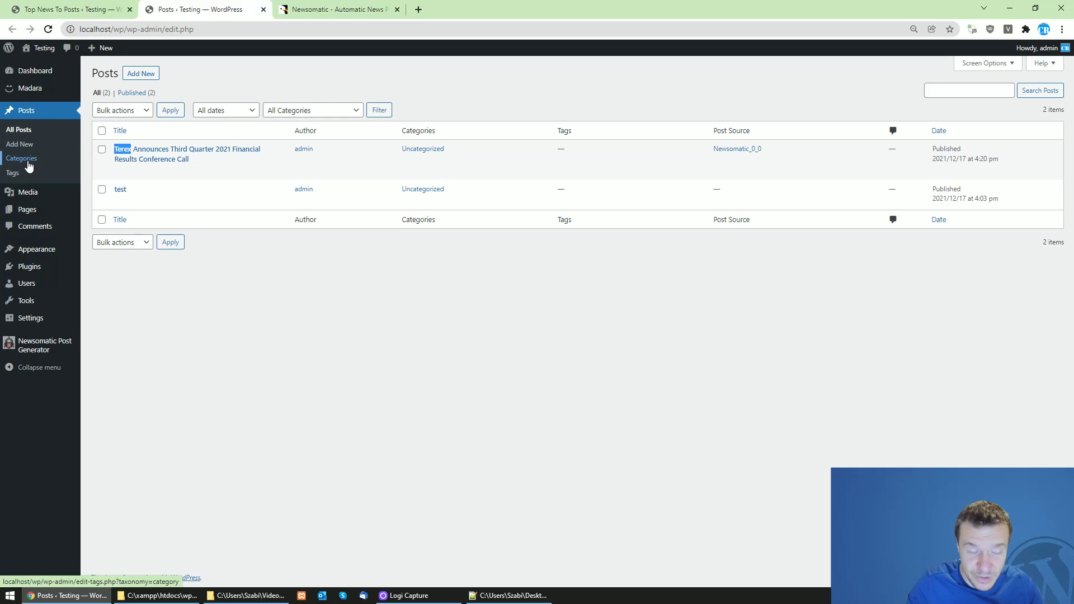
middle_click(28, 162)
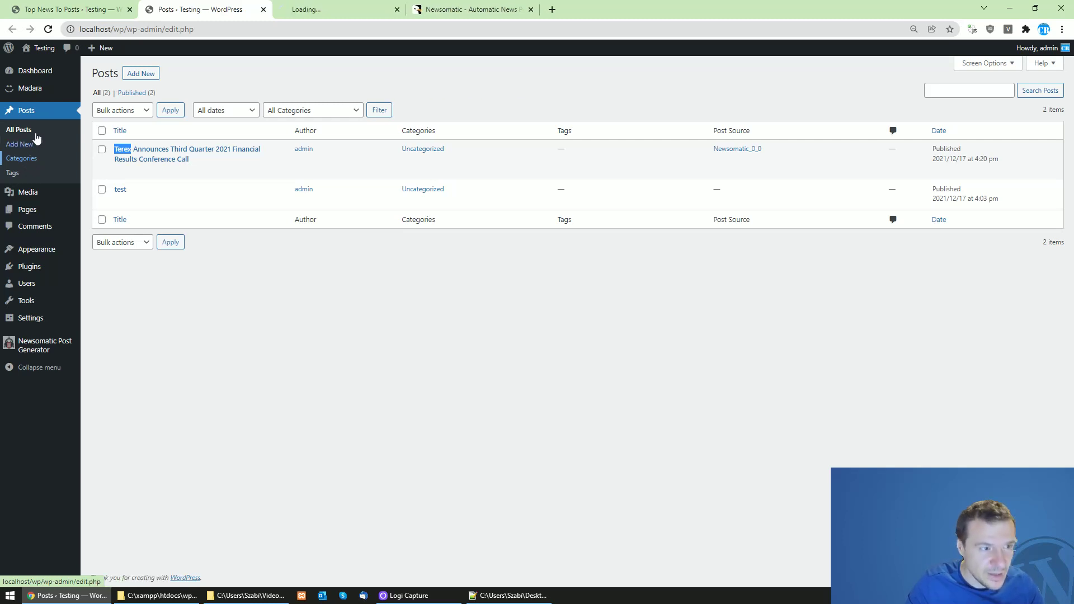
click(330, 9)
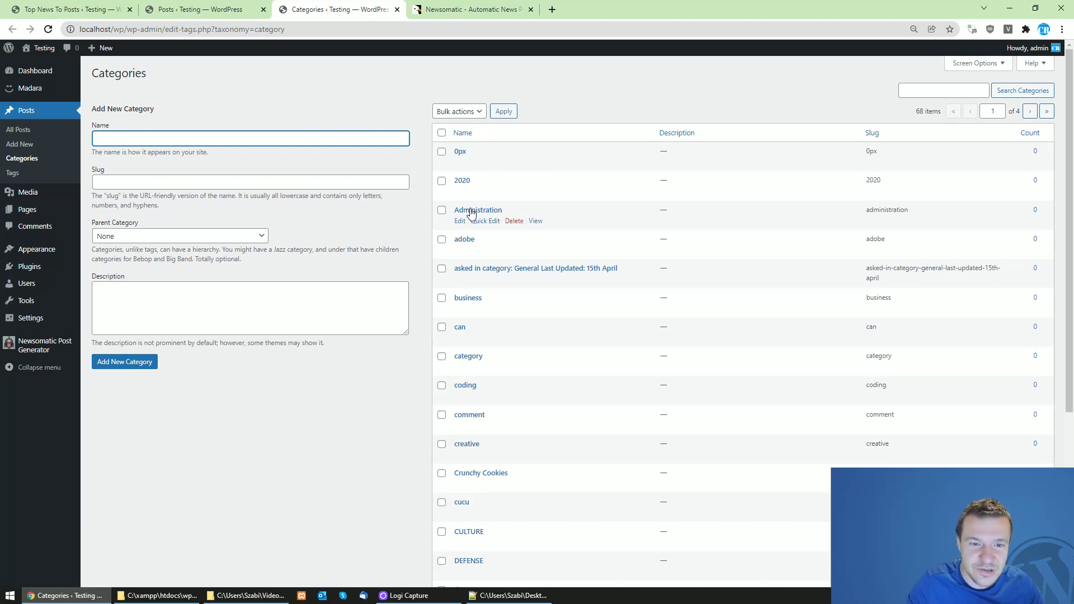
double_click(887, 211)
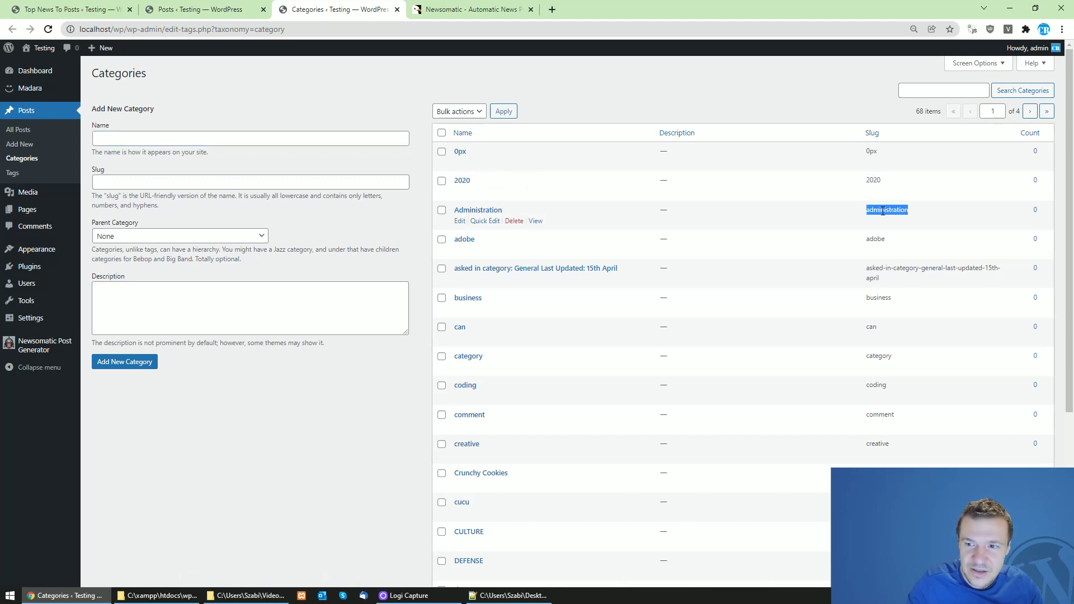
right_click(883, 212)
click(899, 219)
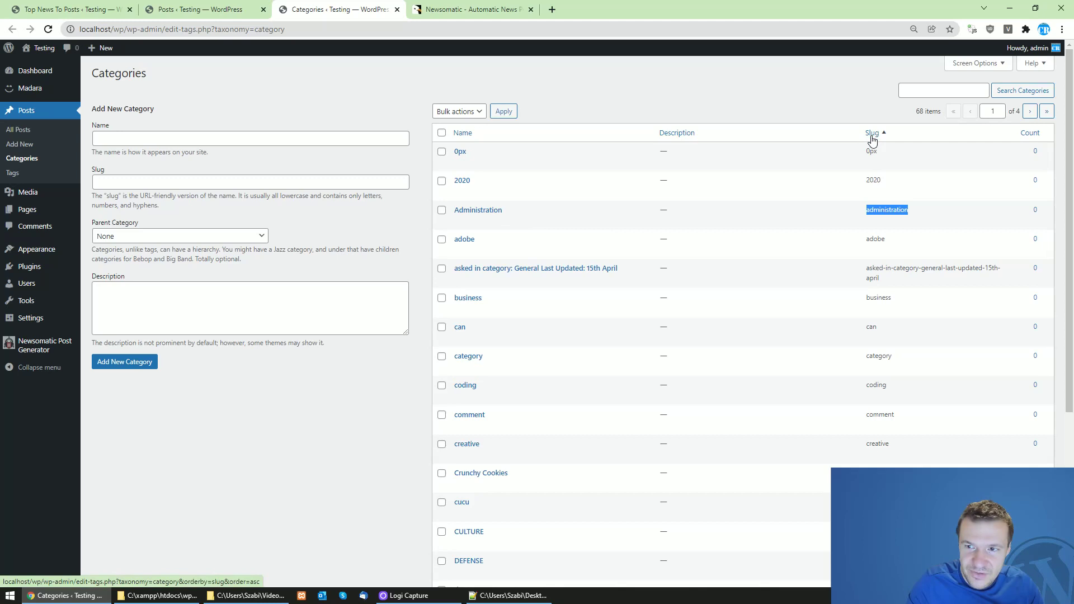
Complete the Keyword to Category mapping as terex|administration,news and close Advanced Settings.
click(110, 6)
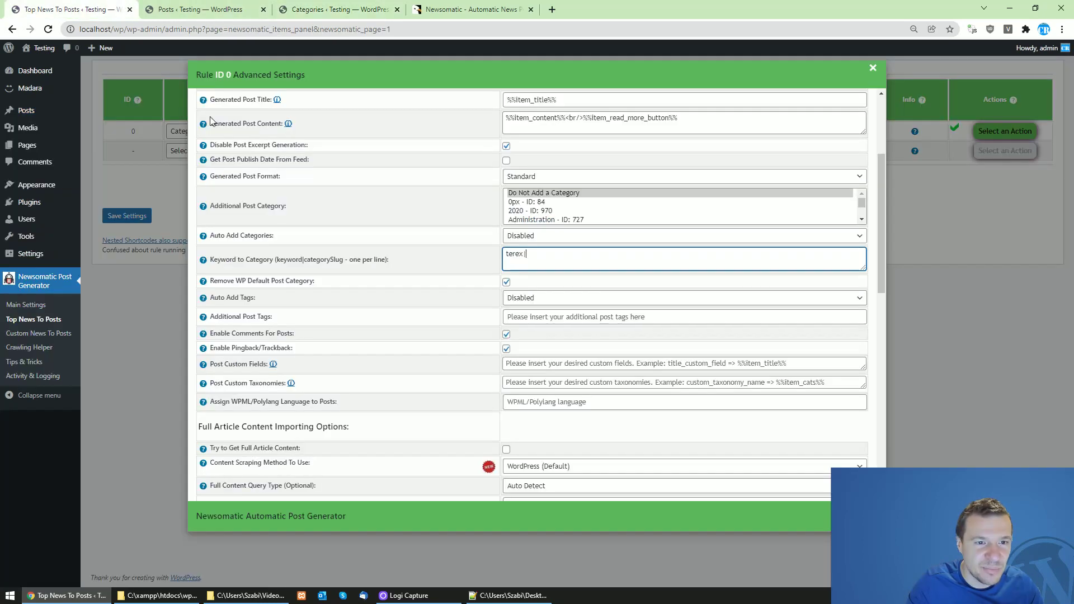
click(528, 254)
text(|)
key(ctrl+v)
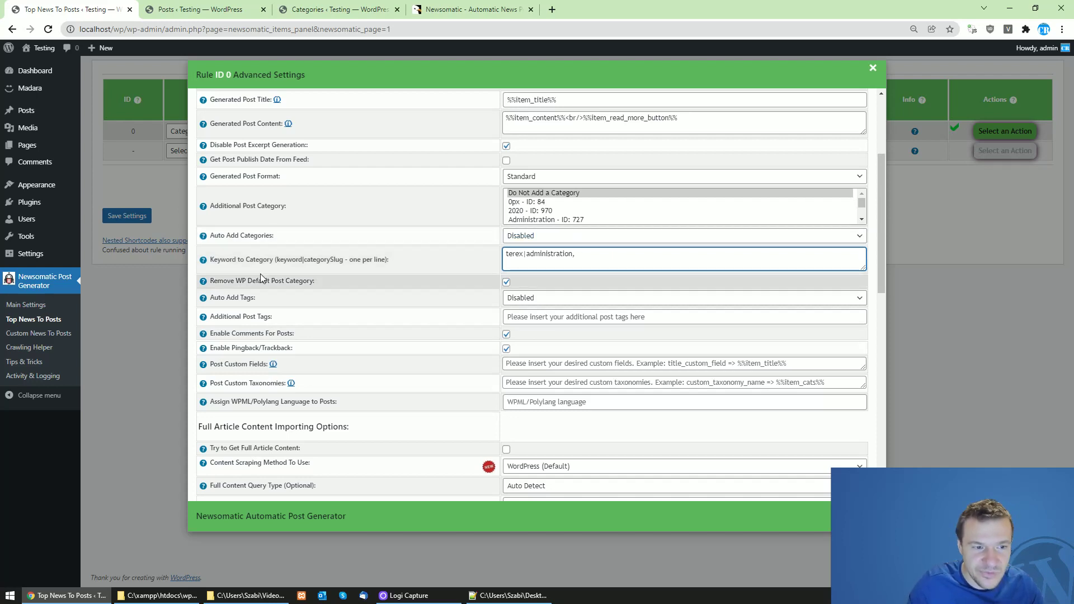
mouse_move(204, 262)
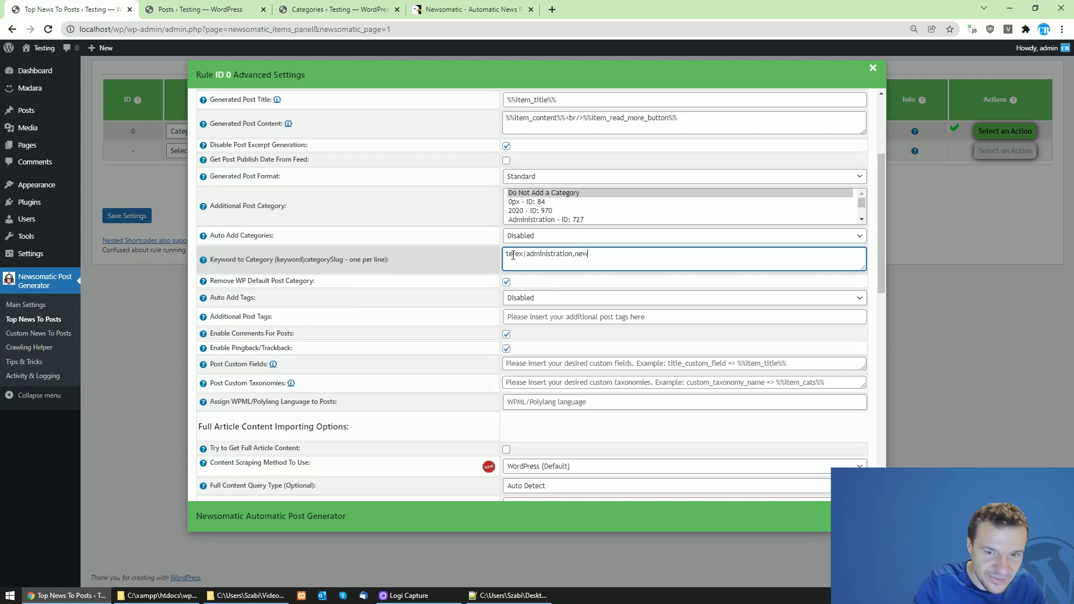
double_click(577, 254)
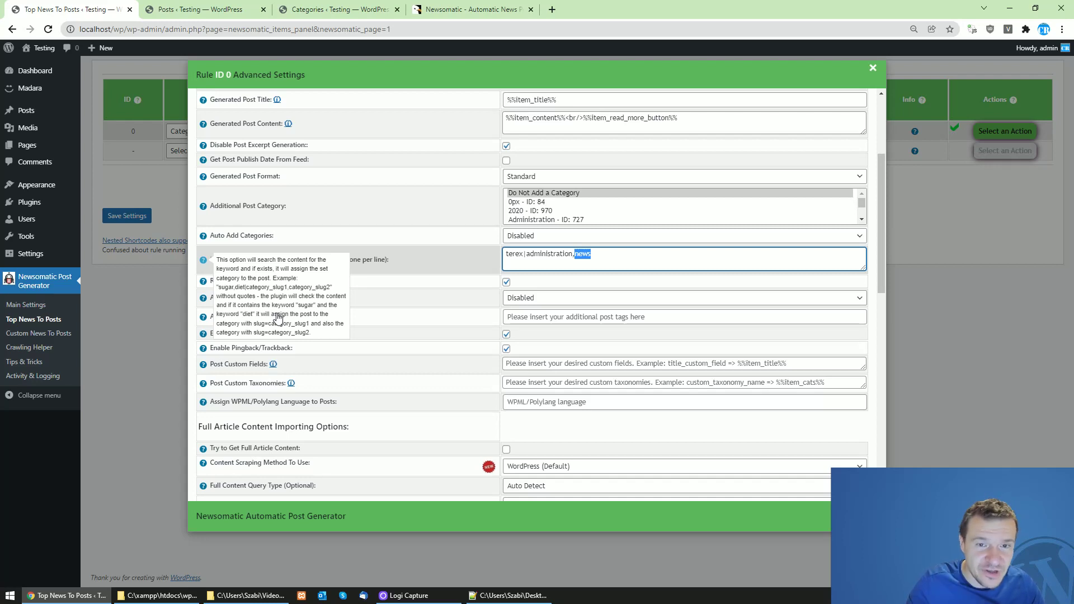
click(604, 257)
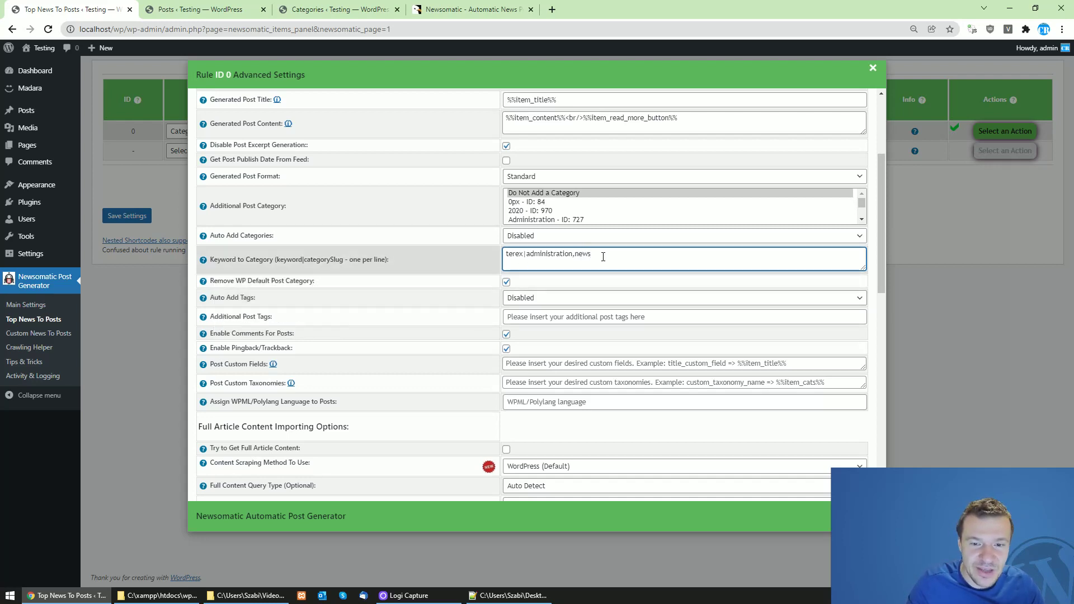
key(Return)
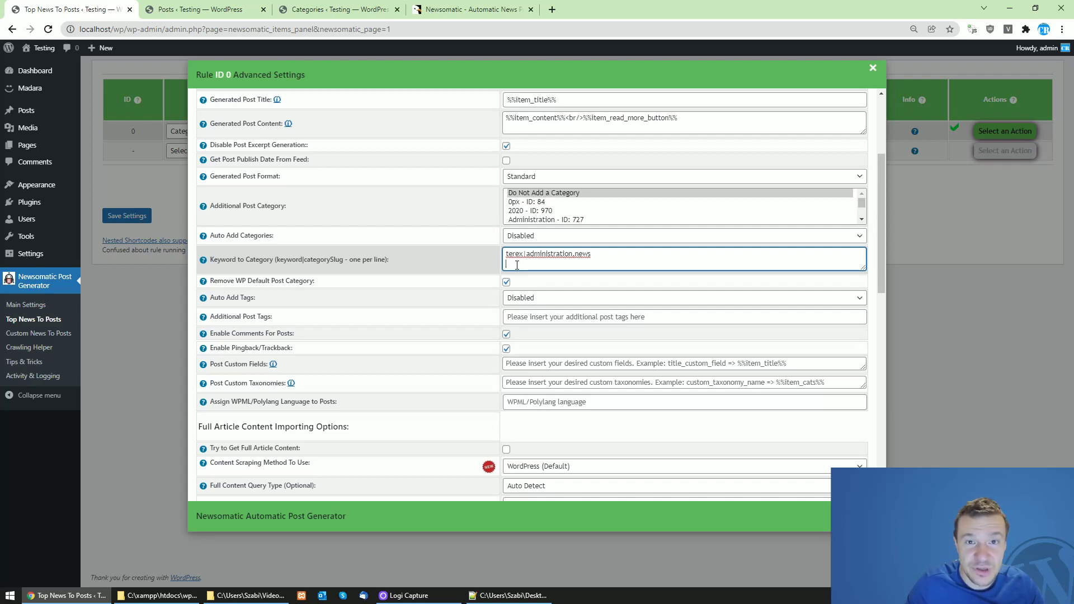
key(BackSpace)
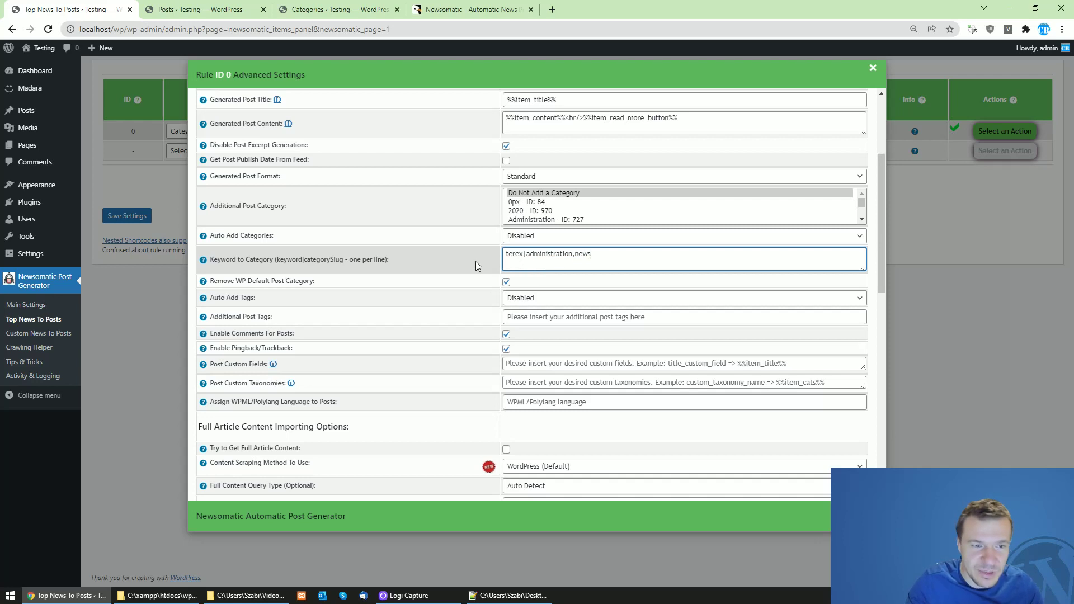
click(134, 215)
Save rule 0 and permanently delete all its imported posts, confirming the Posts list is empty.
click(127, 215)
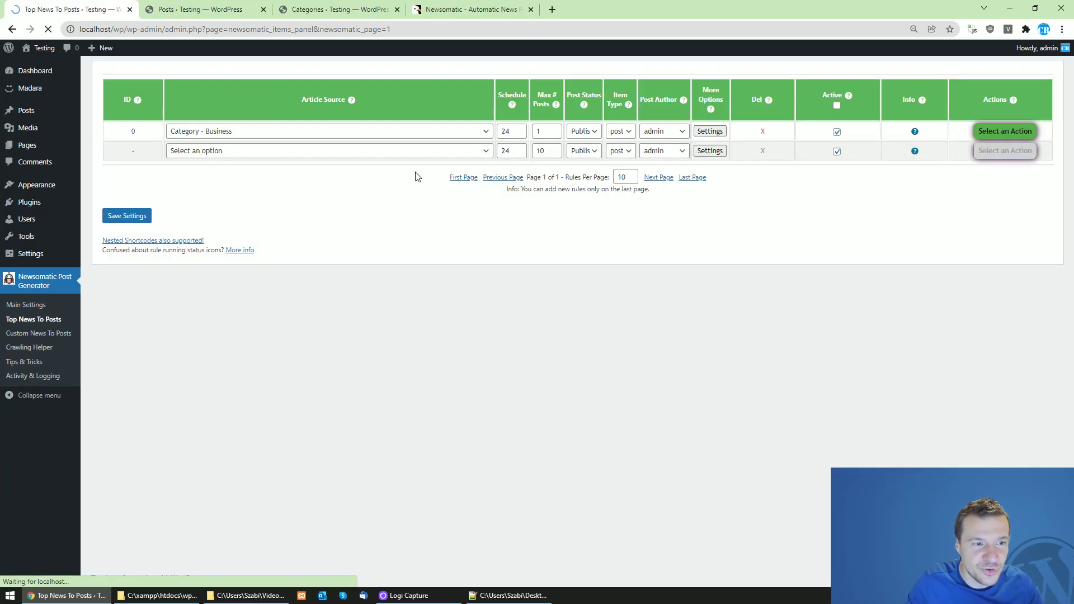
click(1002, 131)
click(980, 180)
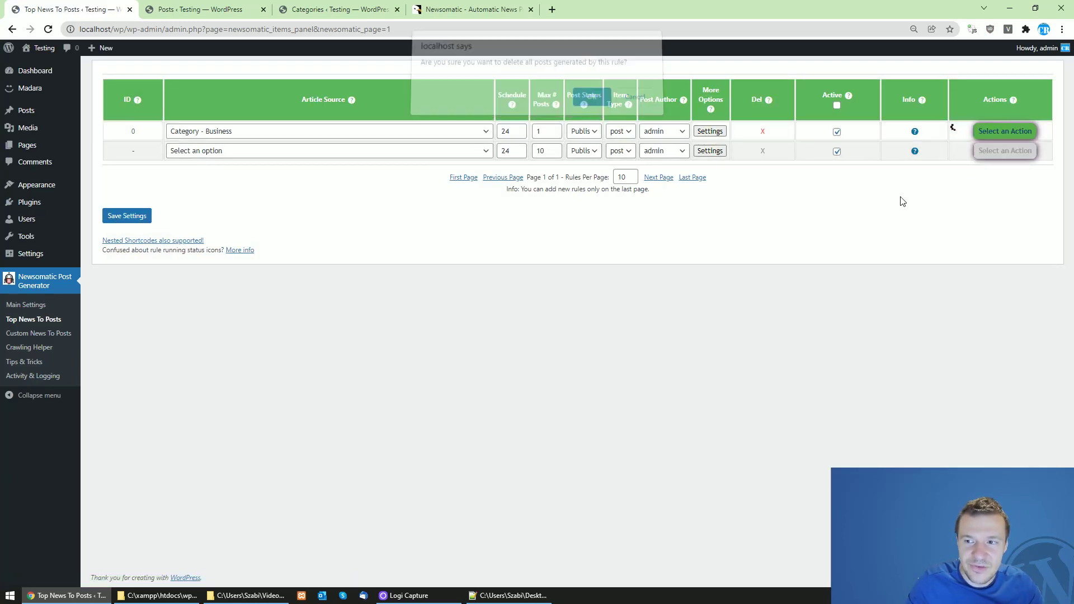
key(Return)
click(196, 9)
click(48, 29)
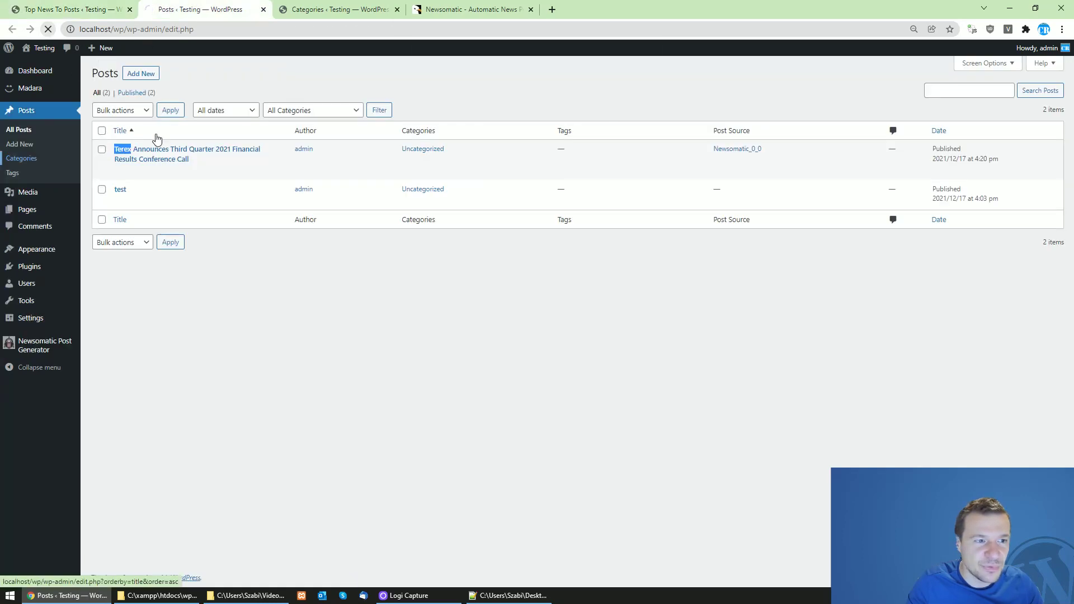
click(67, 9)
Rerun rule 0 and reload Posts to see the Terex post under Administration, NEWS.
click(1001, 131)
click(985, 153)
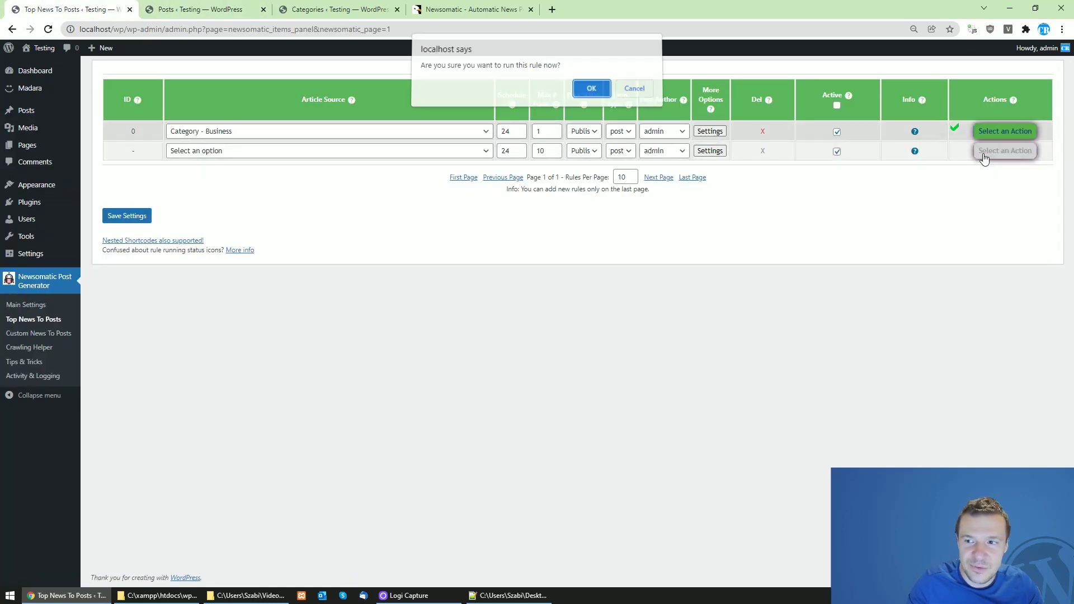
key(Return)
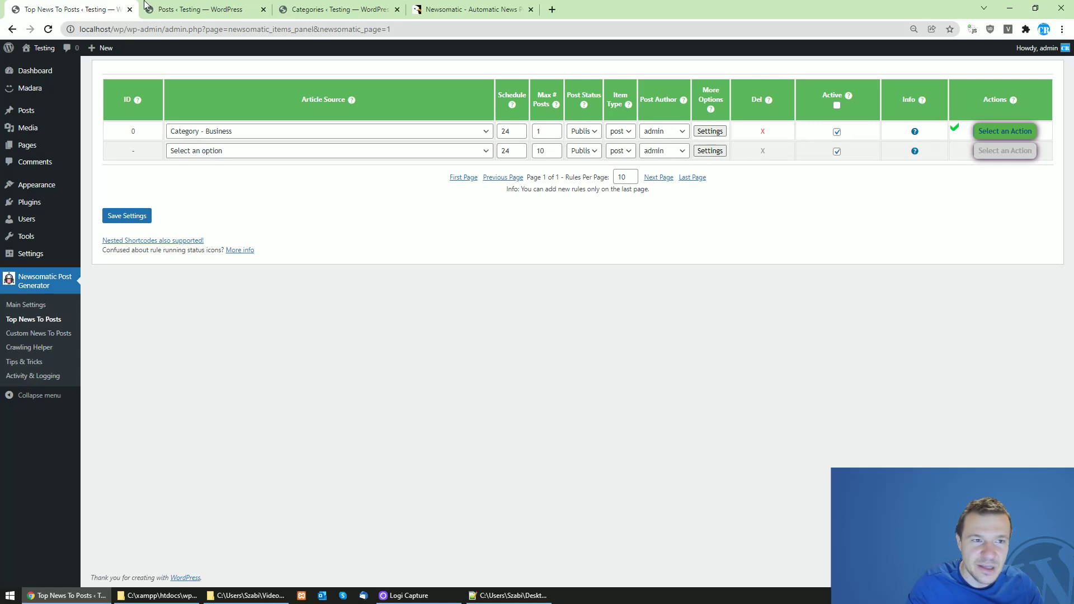
click(145, 6)
click(49, 29)
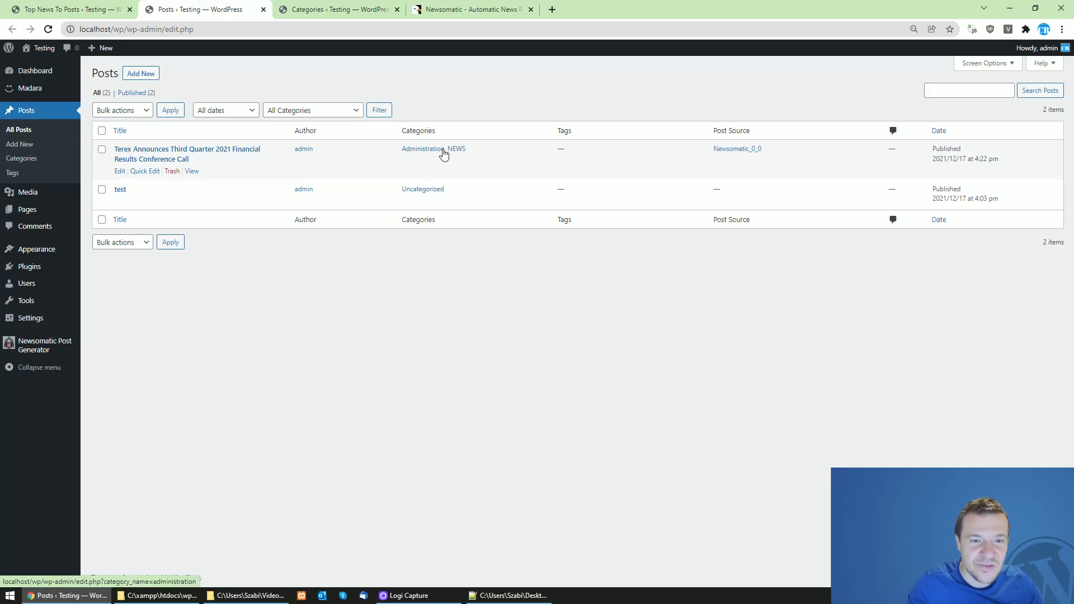
Recheck rule 0's terex|administration,news mapping and its help tip, then view the category list.
click(67, 6)
click(710, 131)
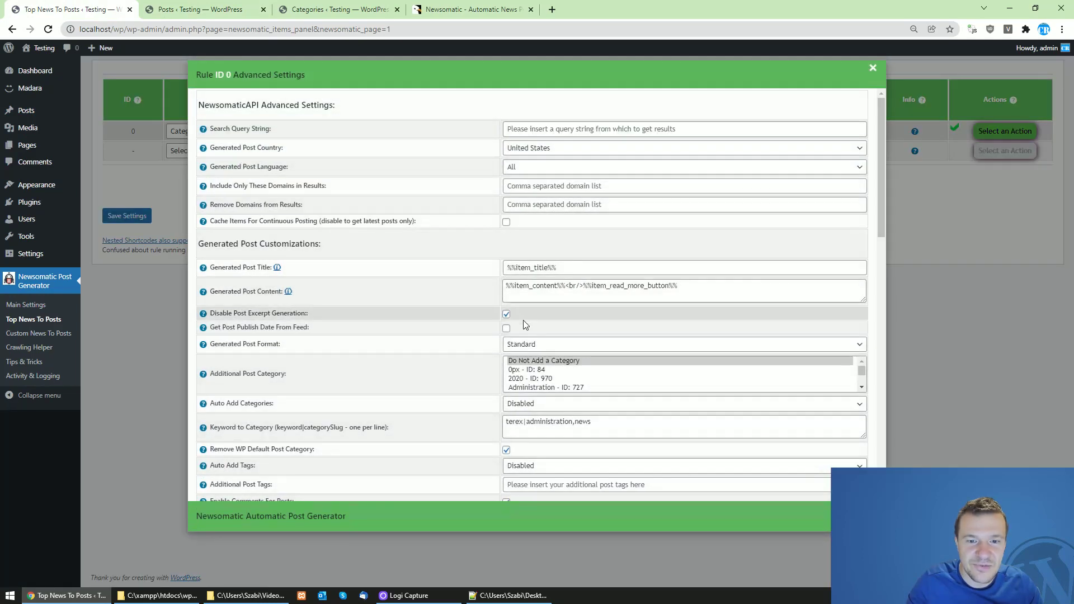
scroll(494, 282, down, 4)
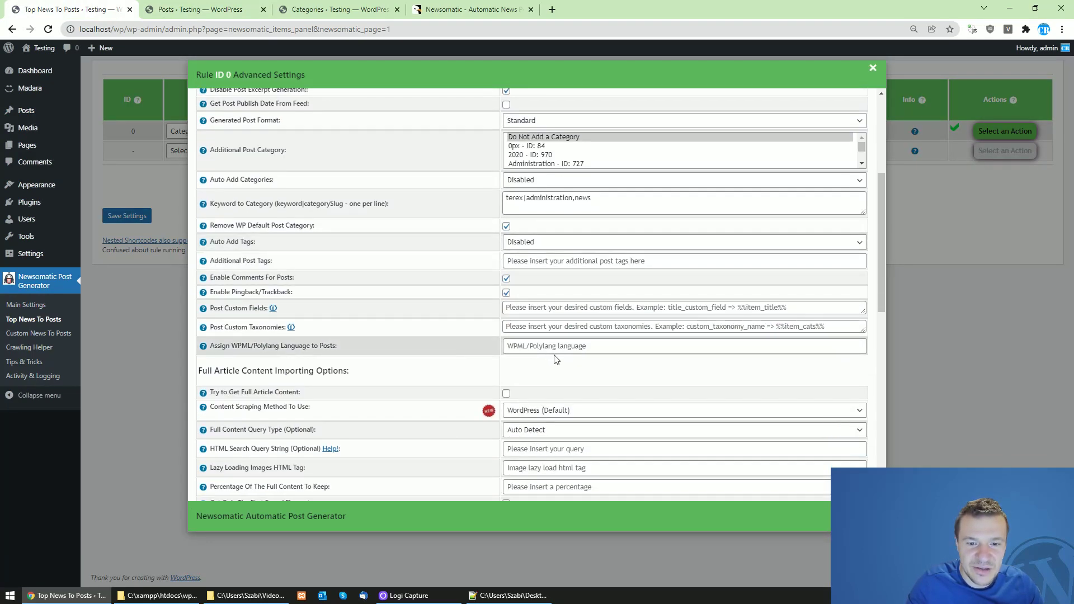
click(613, 207)
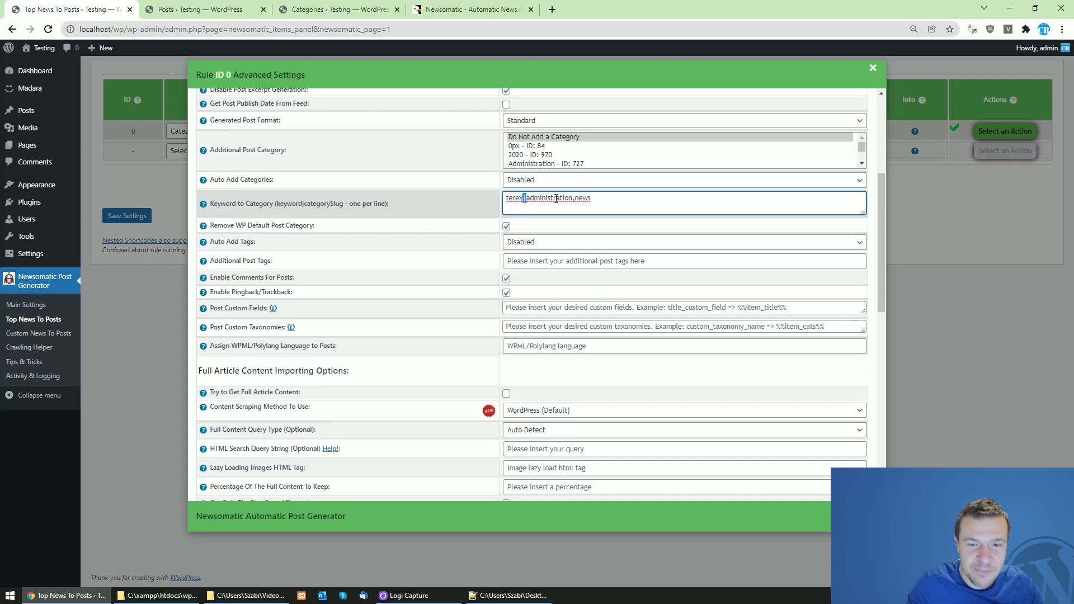
mouse_move(206, 206)
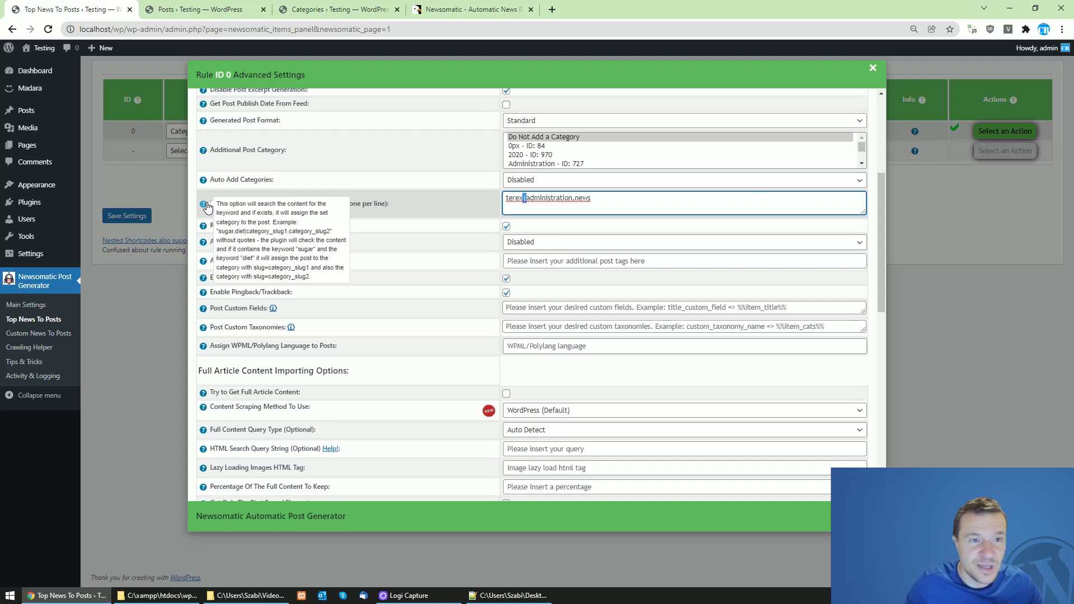
click(335, 9)
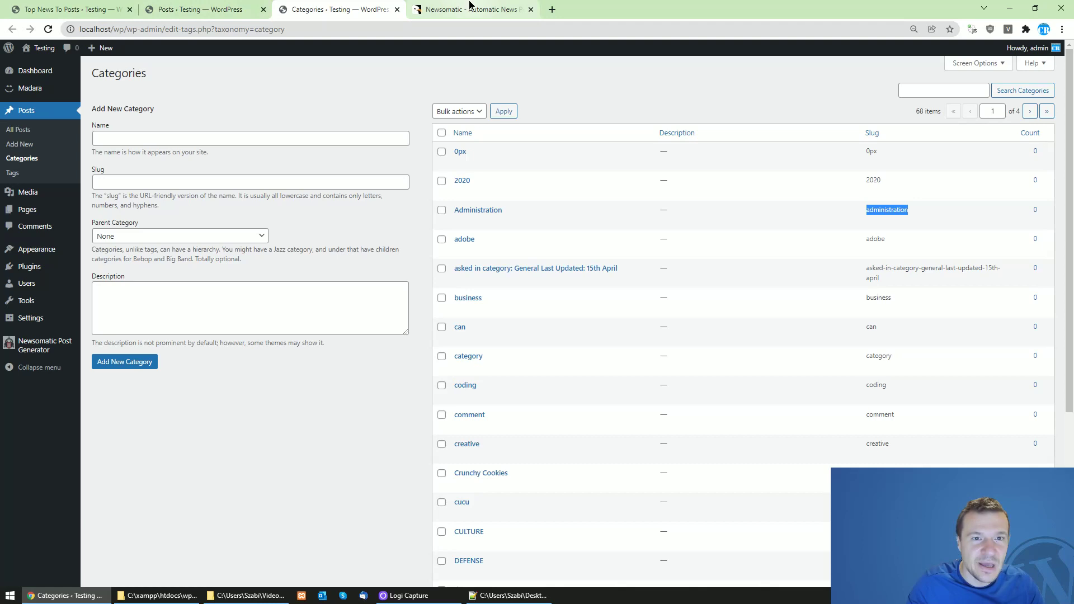
Return to the CodeCanyon Newsomatic - Automatic News Post Generator product page.
click(470, 5)
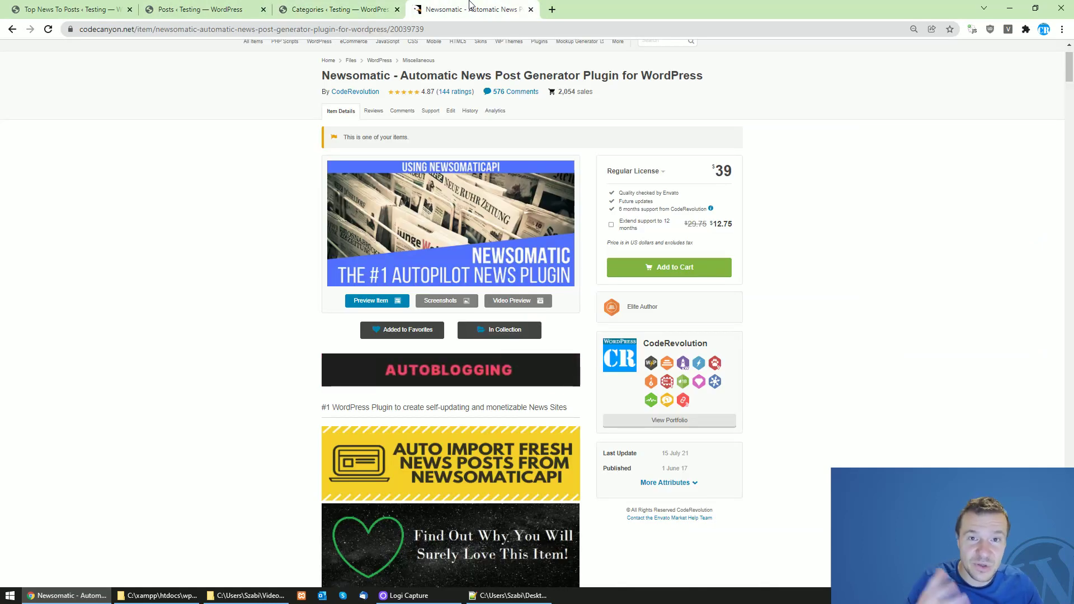